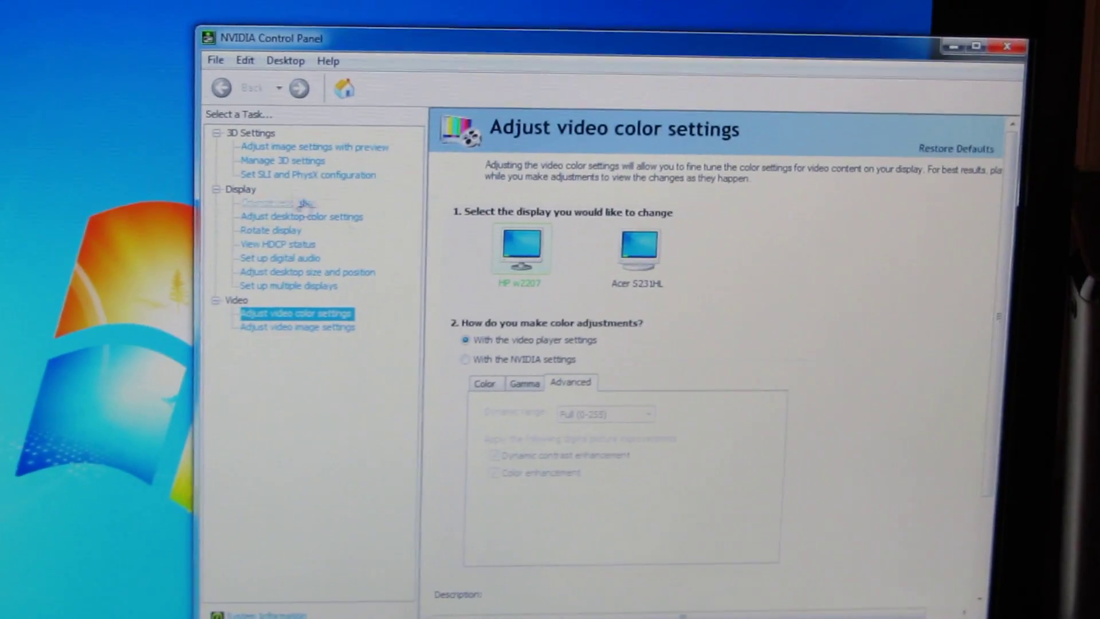
# Step: Open the Set SLI and PhysX Configuration page under 3D Settings
pyautogui.click(292, 188)
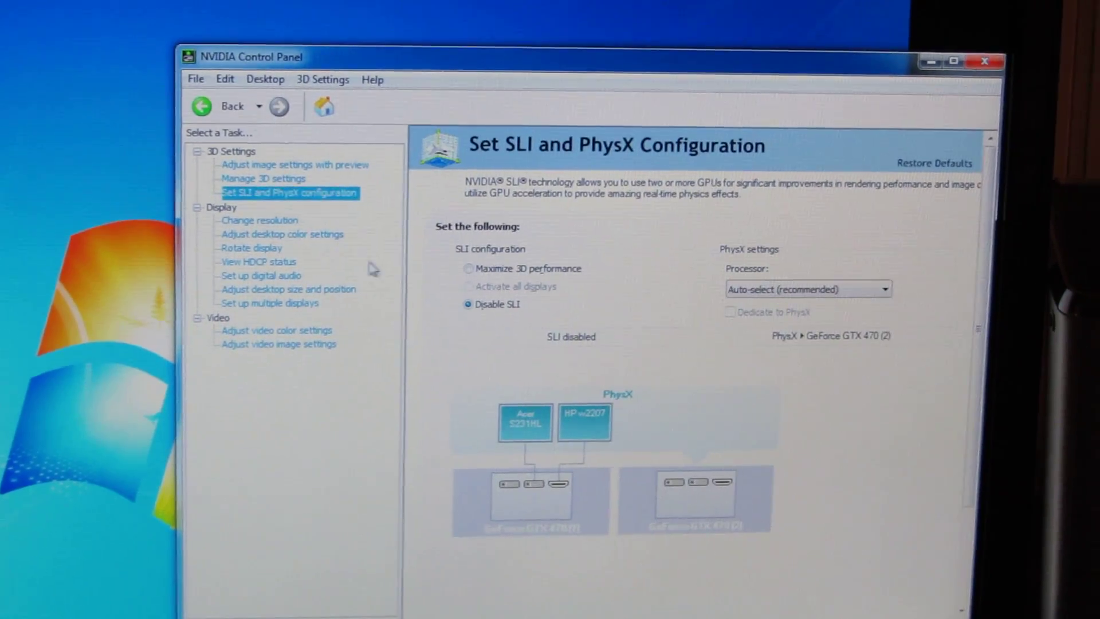